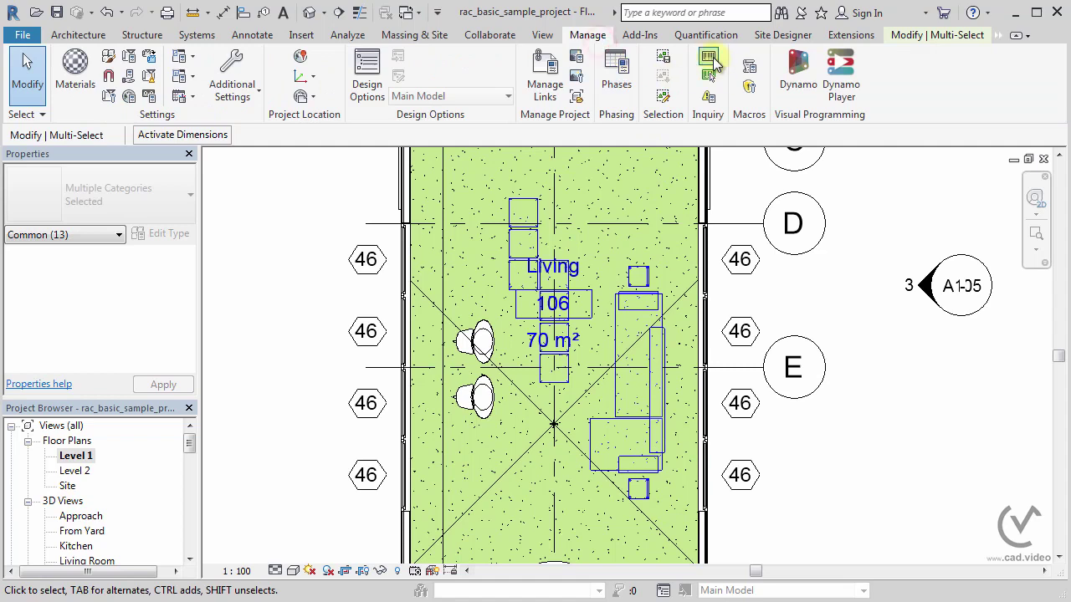
# Step: Show the element ID numbers of the selected living-room furniture with IDs of Selection
pyautogui.click(708, 75)
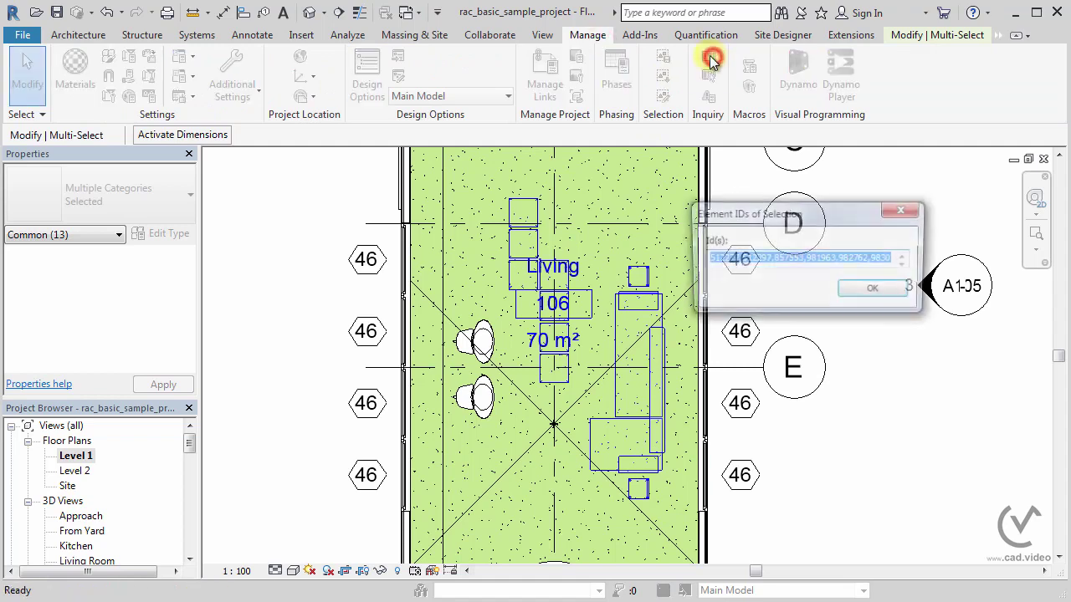
pyautogui.click(732, 259)
pyautogui.moveTo(735, 259); pyautogui.dragTo(739, 260)
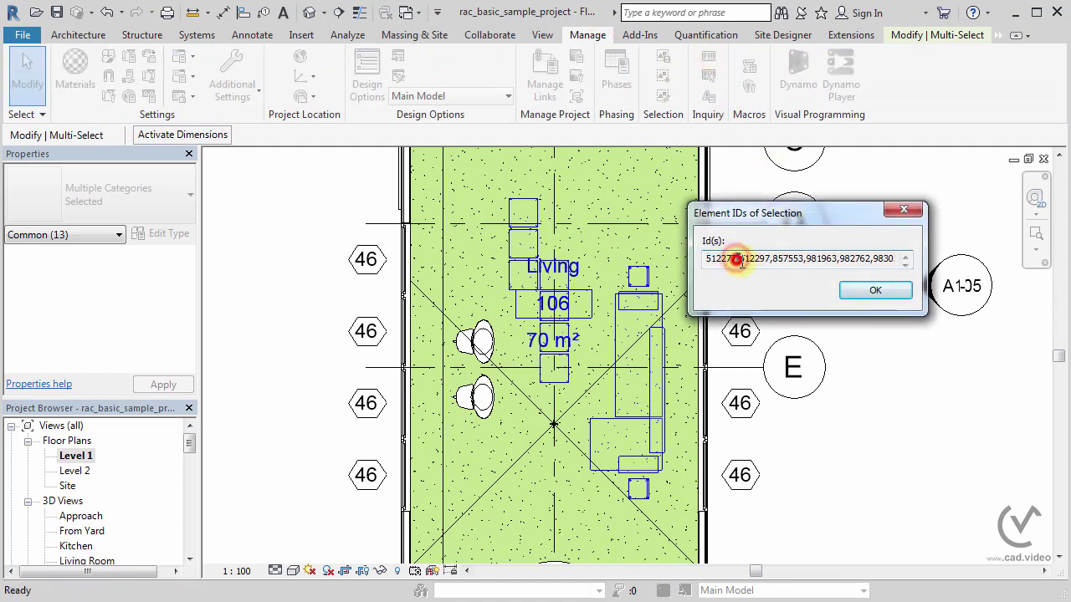